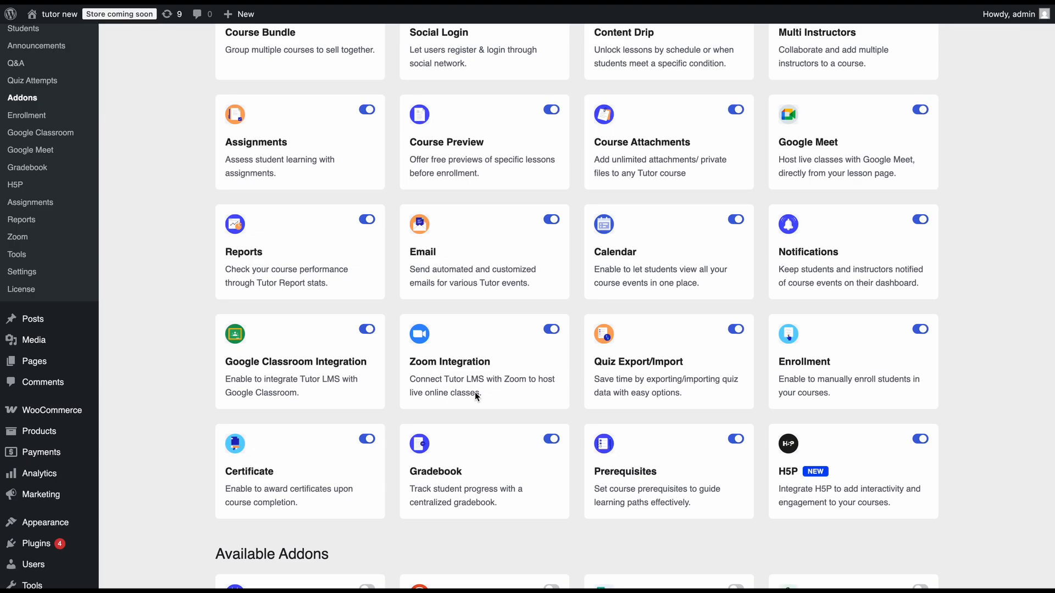
- Start a new student enrollment from the Enrollment list and select the course "Nutrition: Build Your Perfect Diet & Meal Plan"
scroll(475, 392, up, 3)
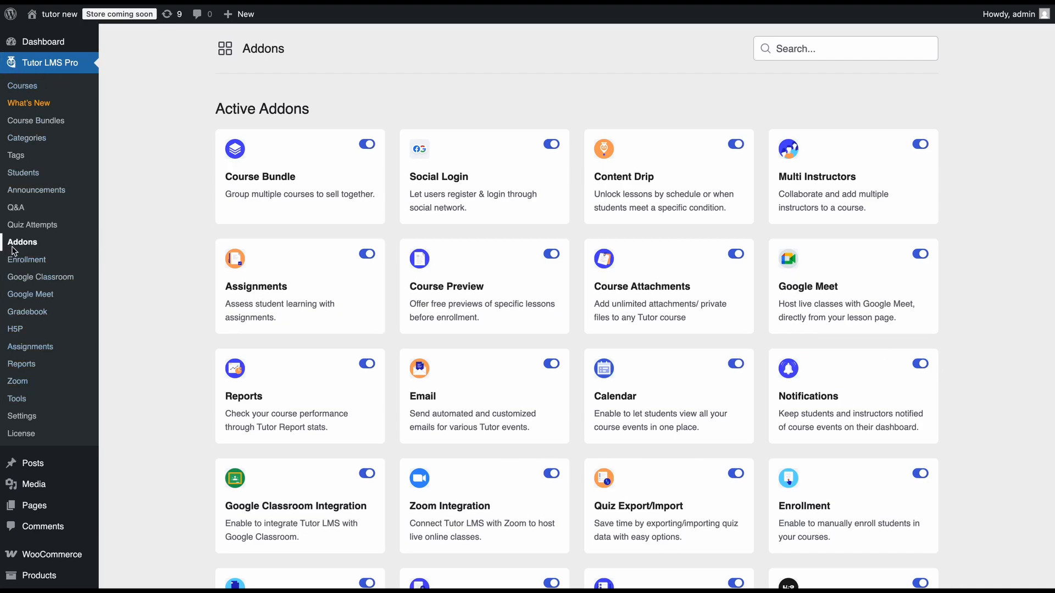
scroll(915, 488, down, 2)
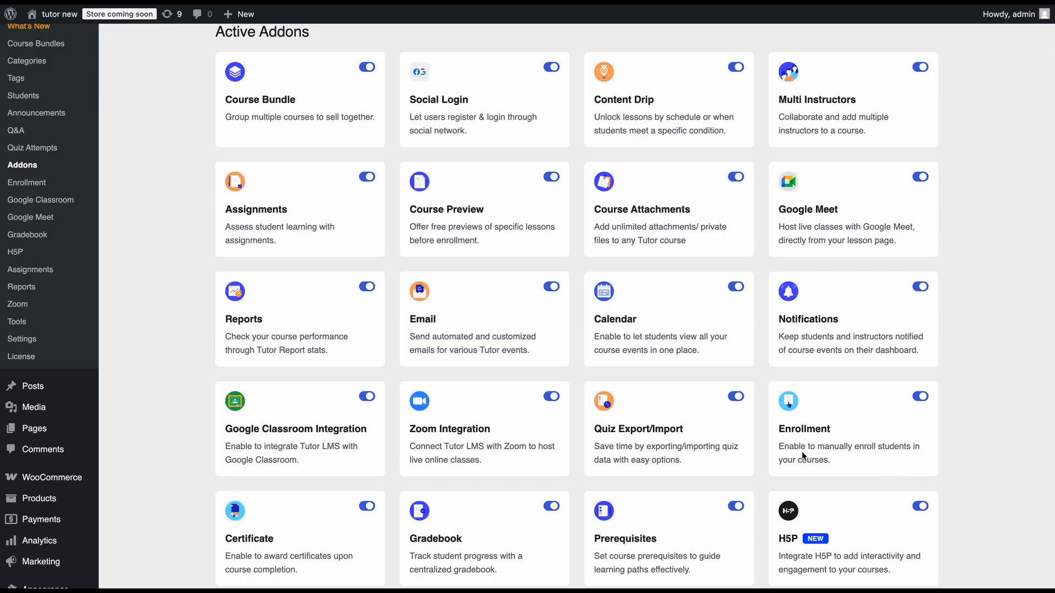
click(43, 187)
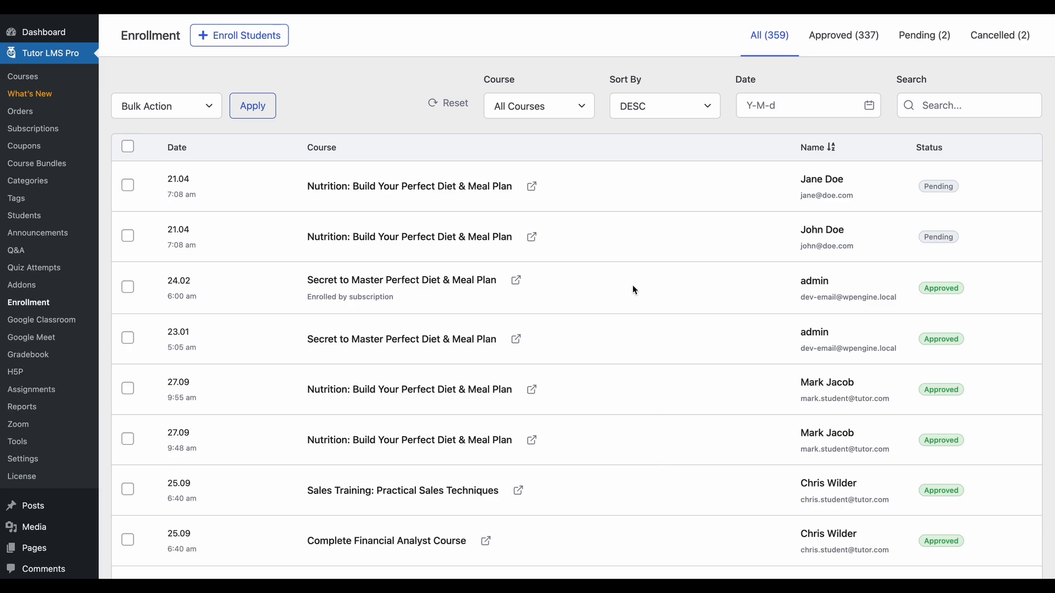
click(270, 46)
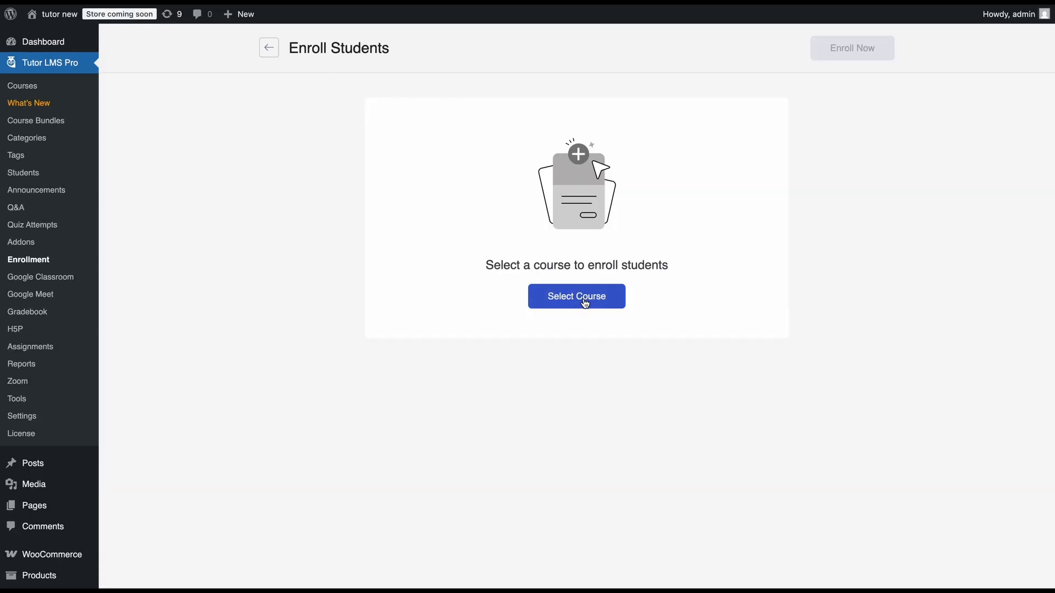
click(585, 303)
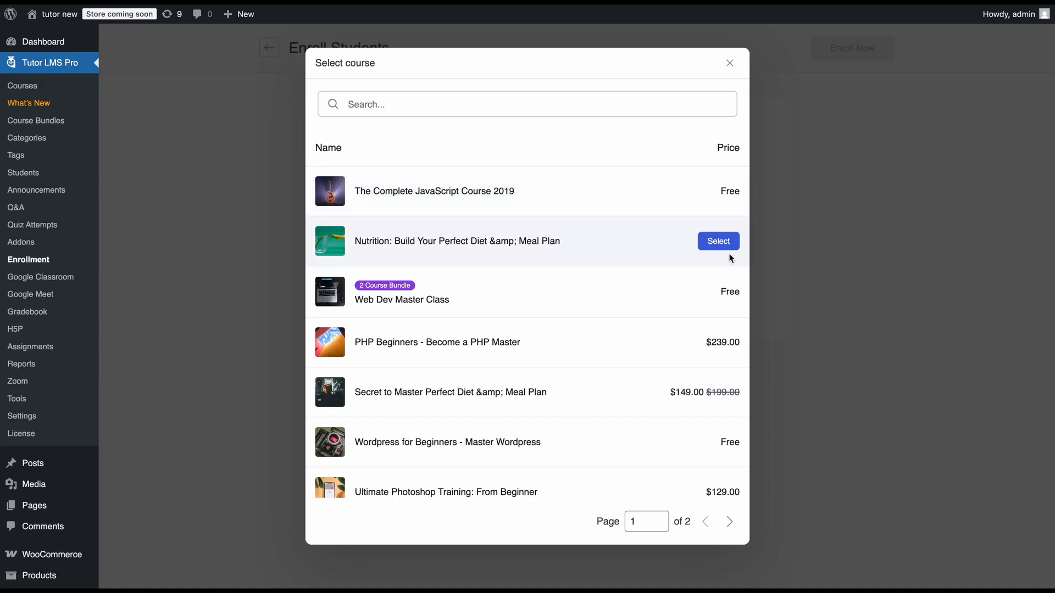
click(722, 248)
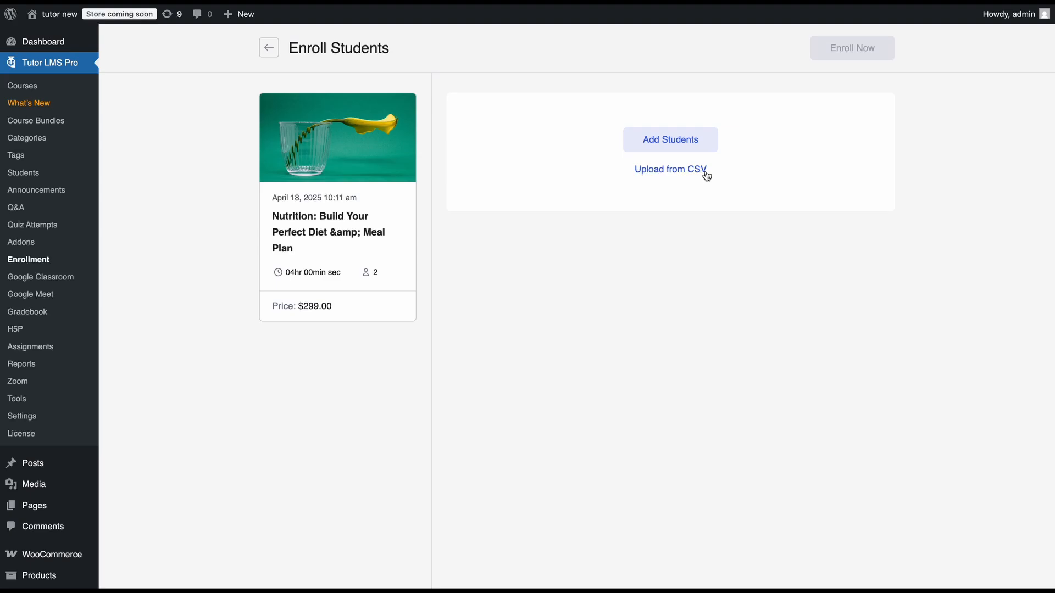
- Get the sample CSV and import the students to enroll from the file tutor_bulk_enrollment_sample.csv
click(705, 172)
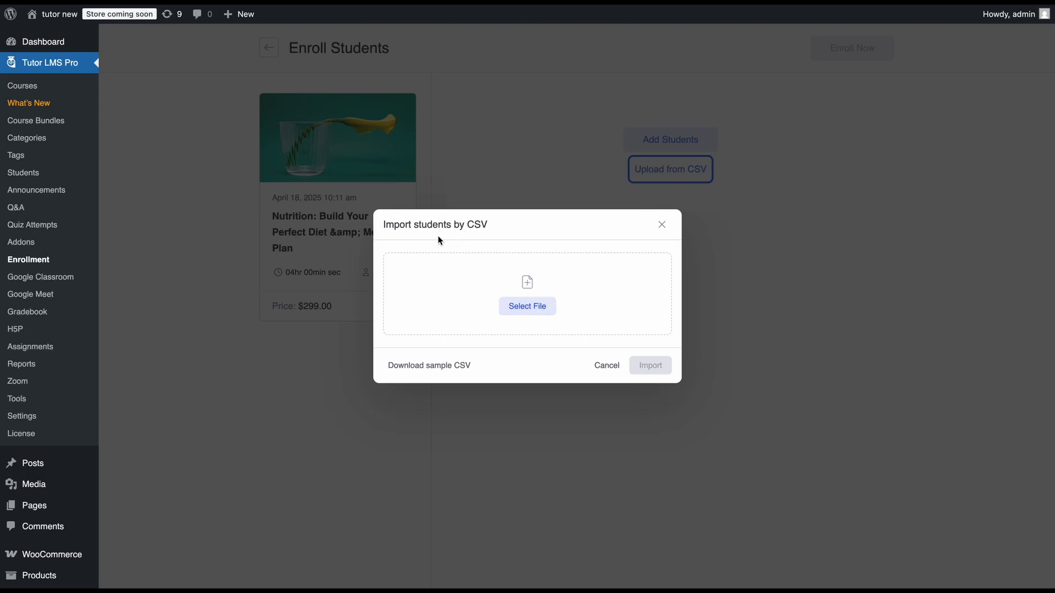
click(452, 376)
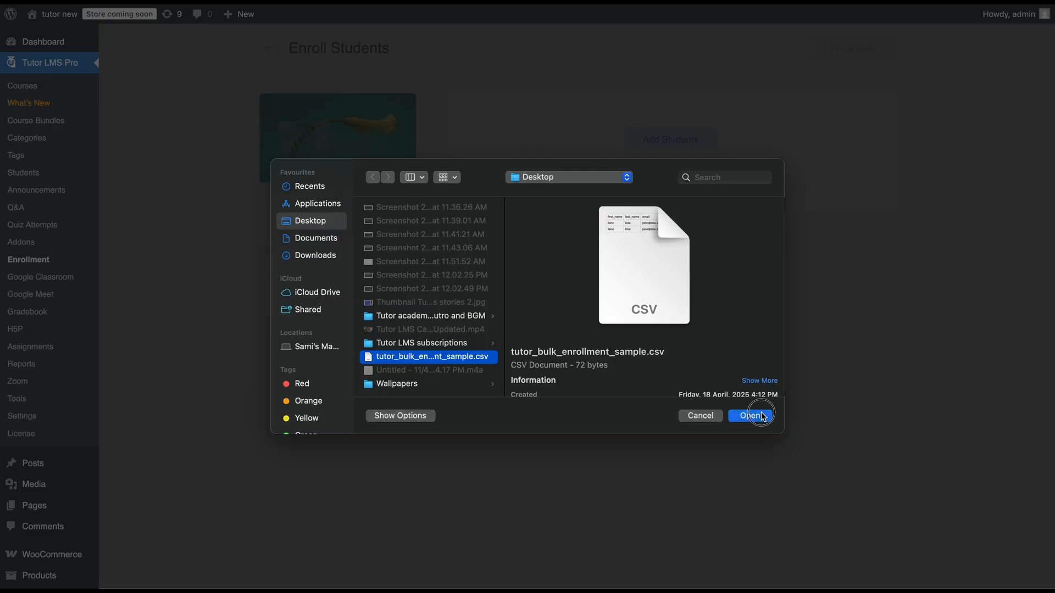
click(756, 413)
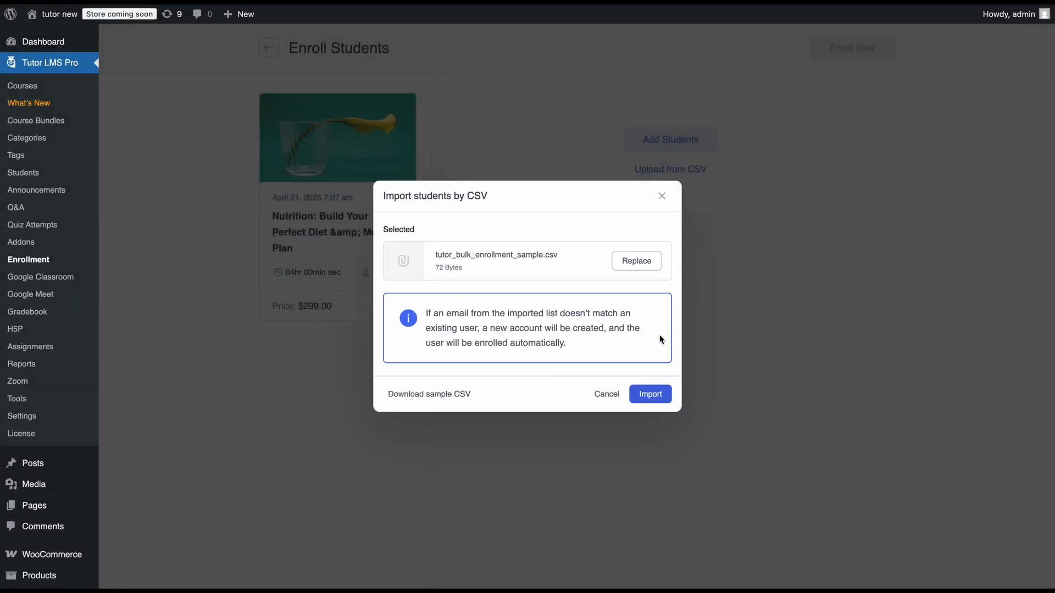
click(646, 401)
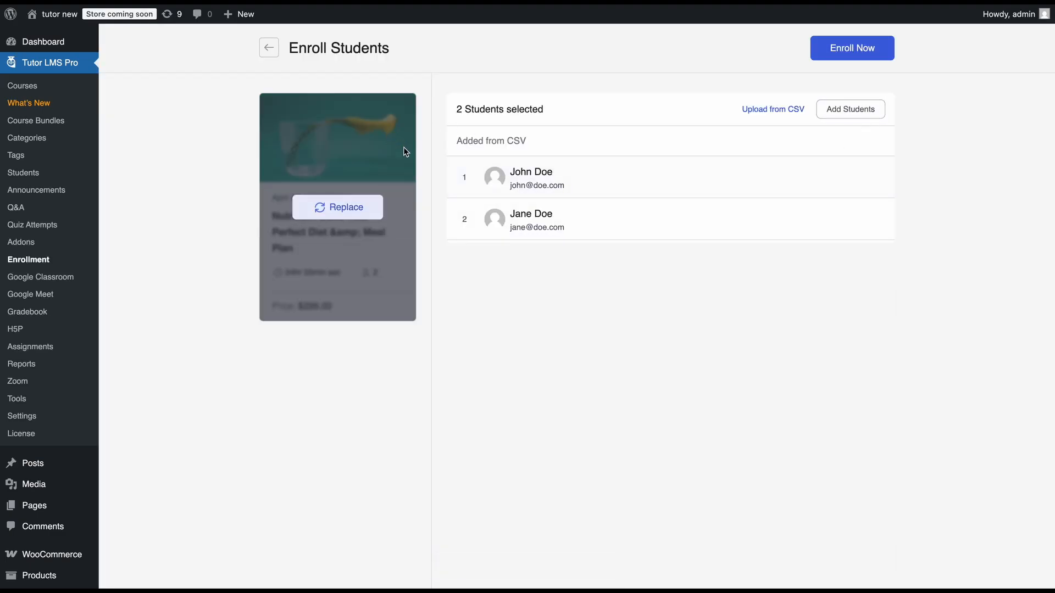
- Enroll the two students imported from the CSV in the Nutrition course and postpone viewing their orders
click(464, 180)
click(464, 222)
click(464, 223)
click(464, 174)
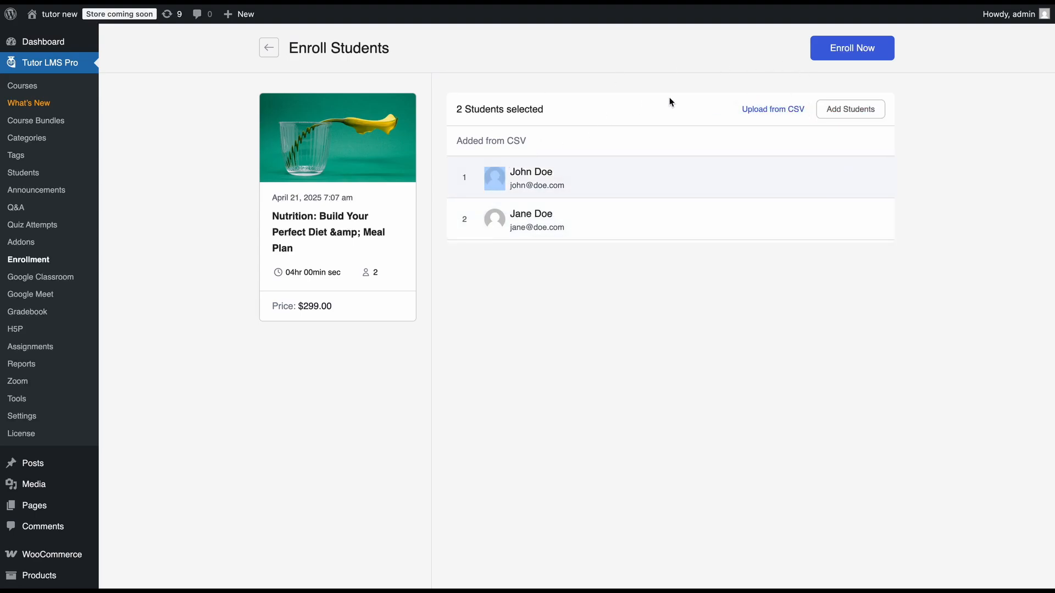
click(874, 58)
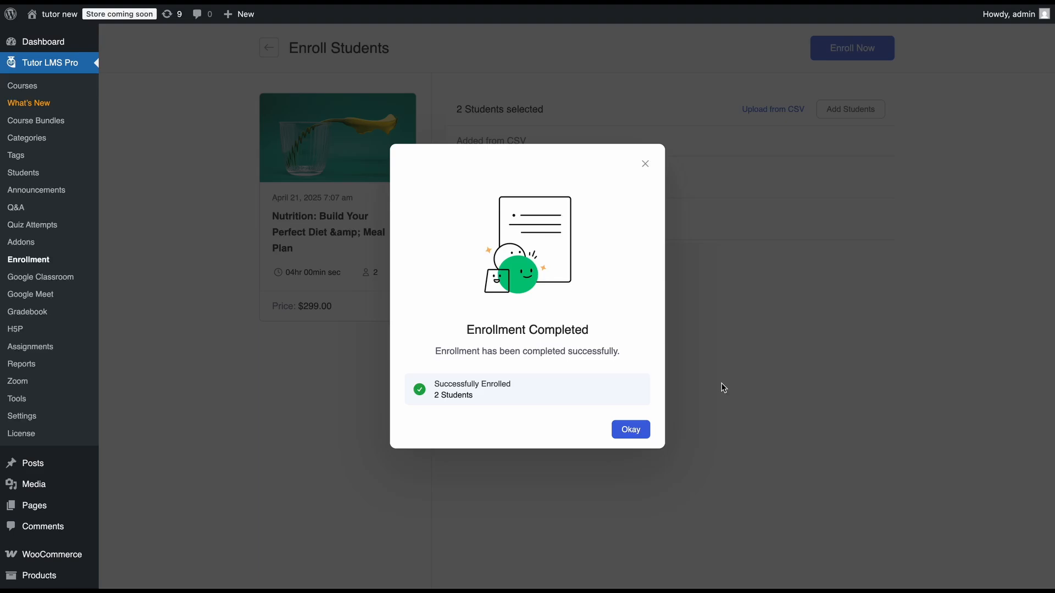
click(637, 441)
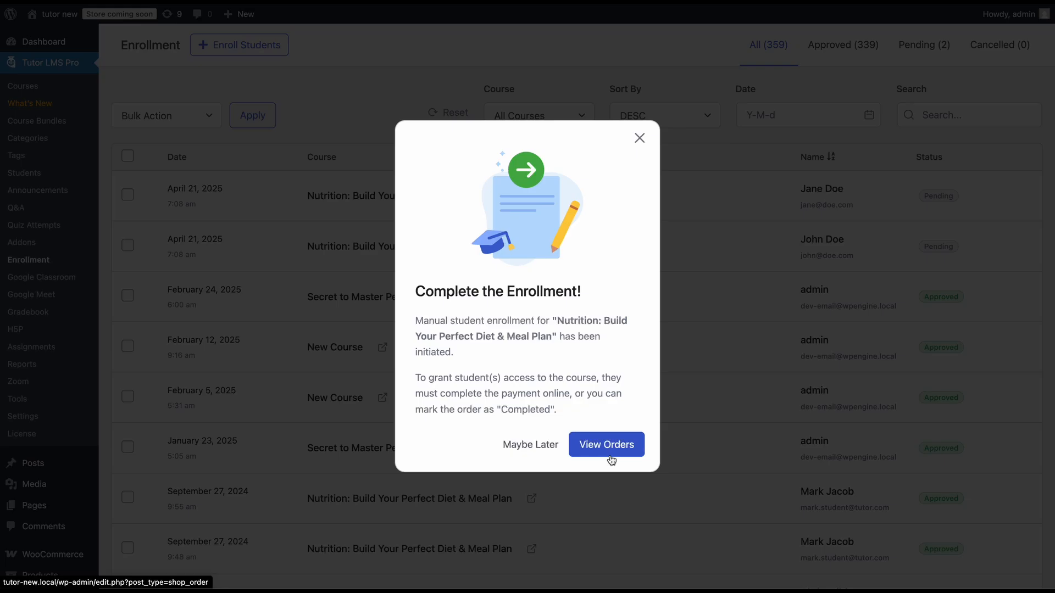
click(554, 444)
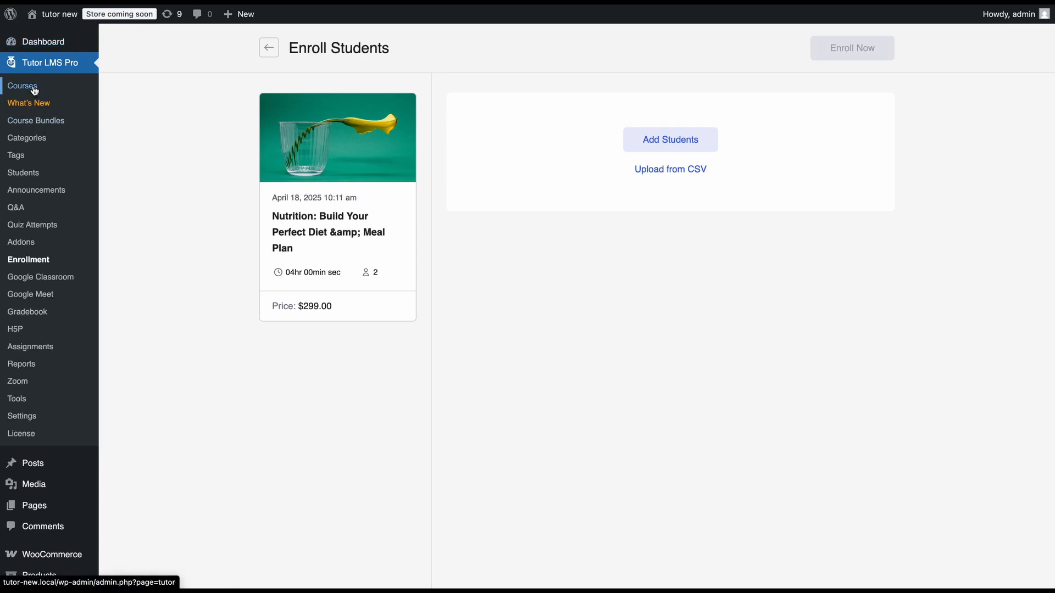
- Open the course "PHP Beginners - Become a PHP Master" for editing and show its Enrollment options
click(34, 88)
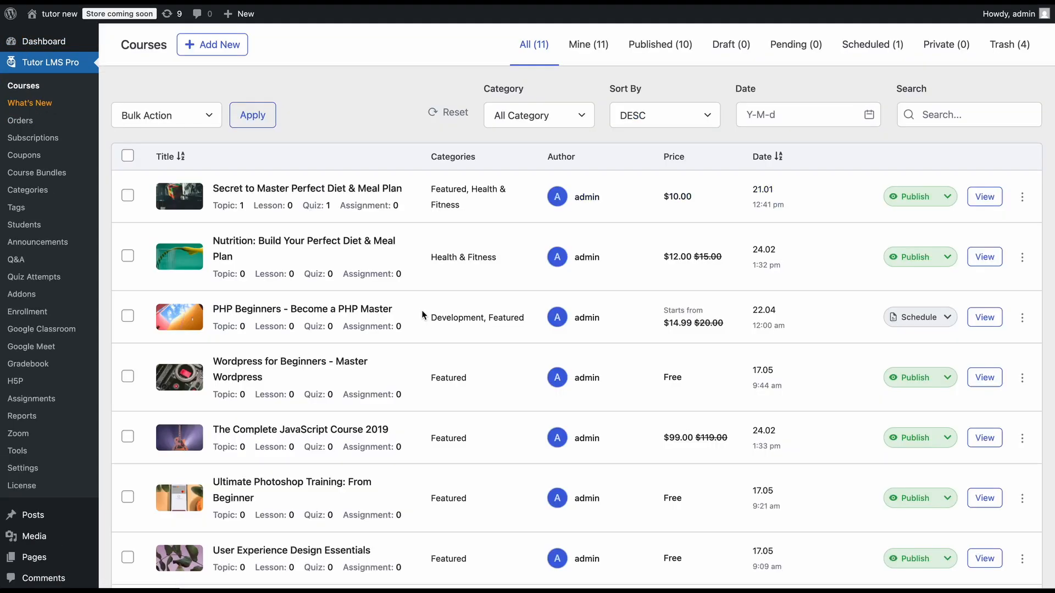
click(378, 310)
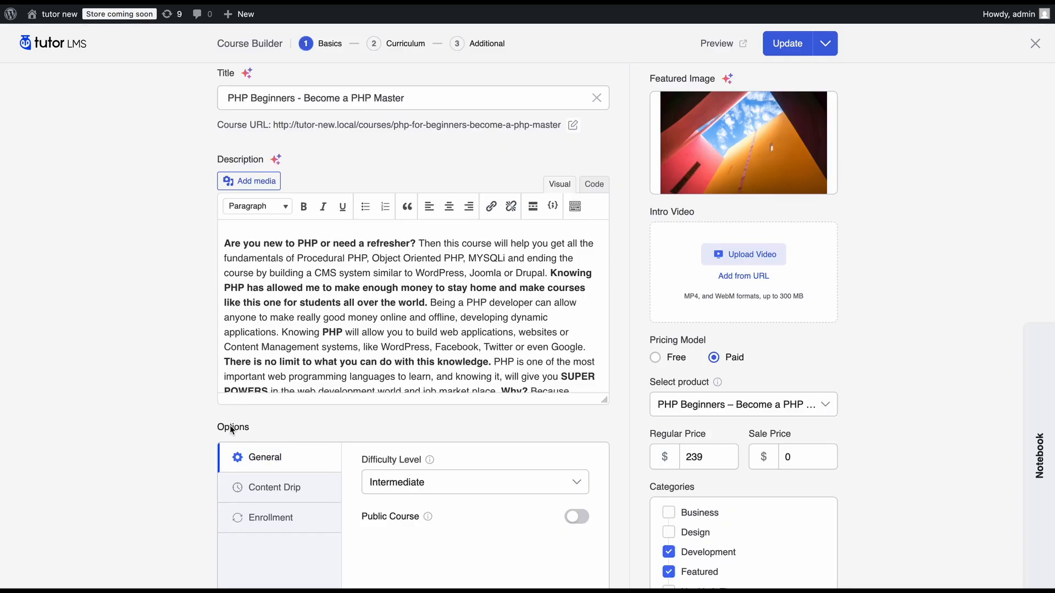
click(260, 517)
scroll(346, 536, down, 3)
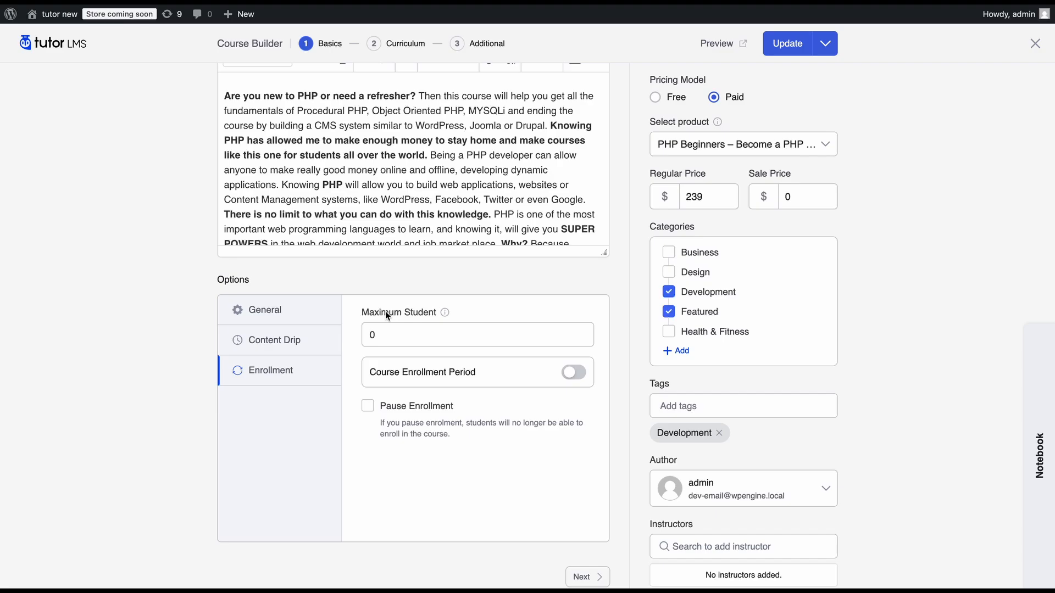
- Enable the course enrollment period and set its start to Apr 19, 2025 at 03:30 AM
click(576, 374)
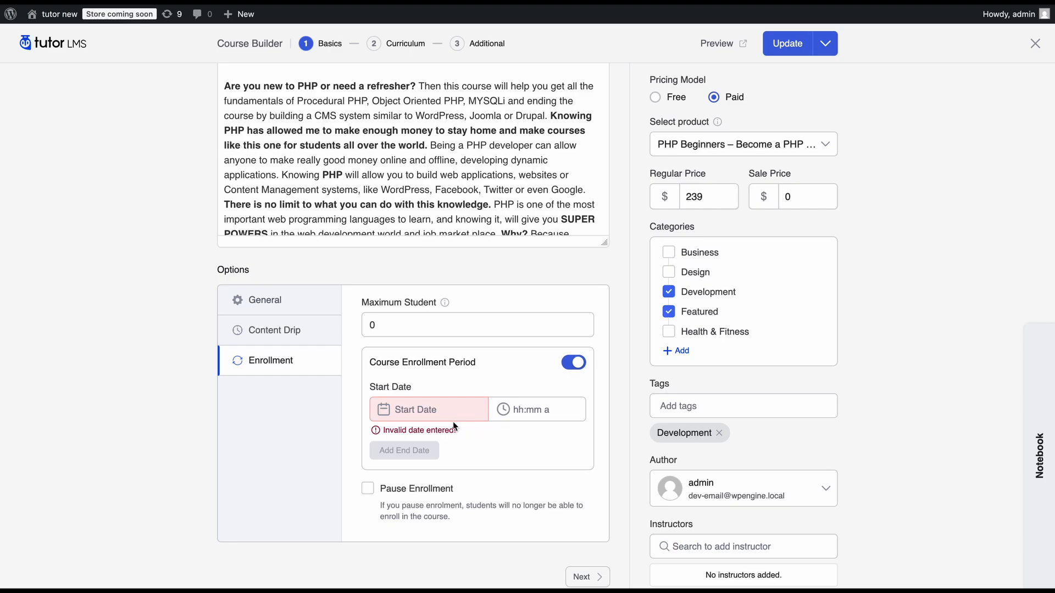
click(429, 411)
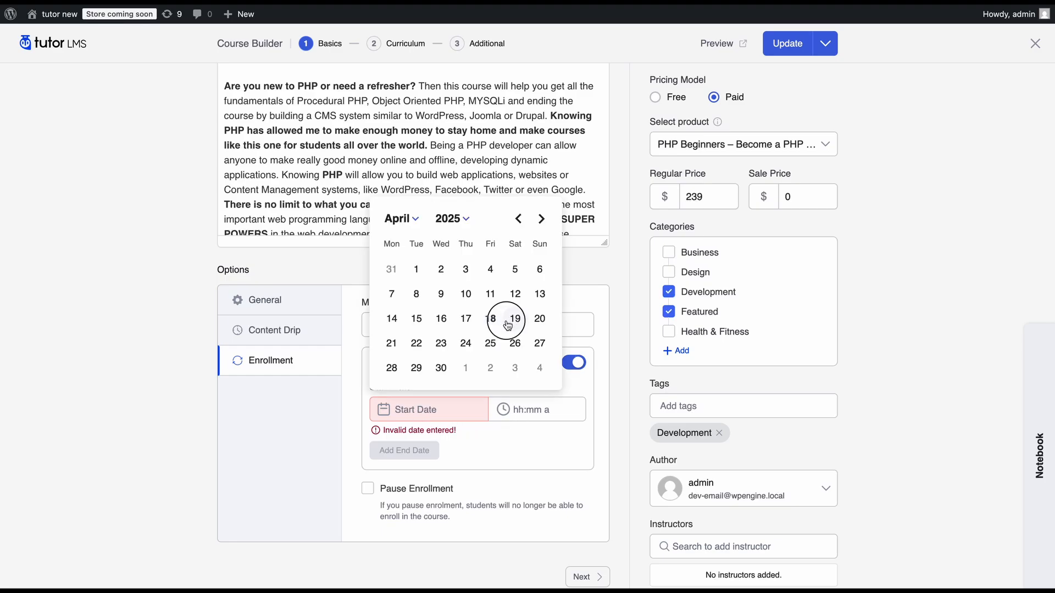
click(508, 323)
click(526, 418)
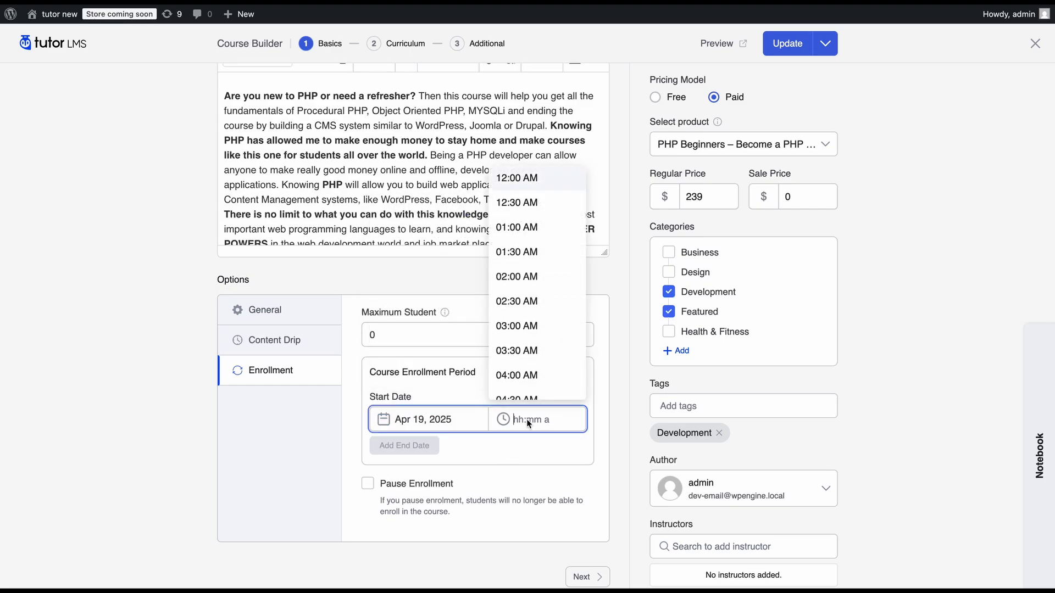
click(523, 349)
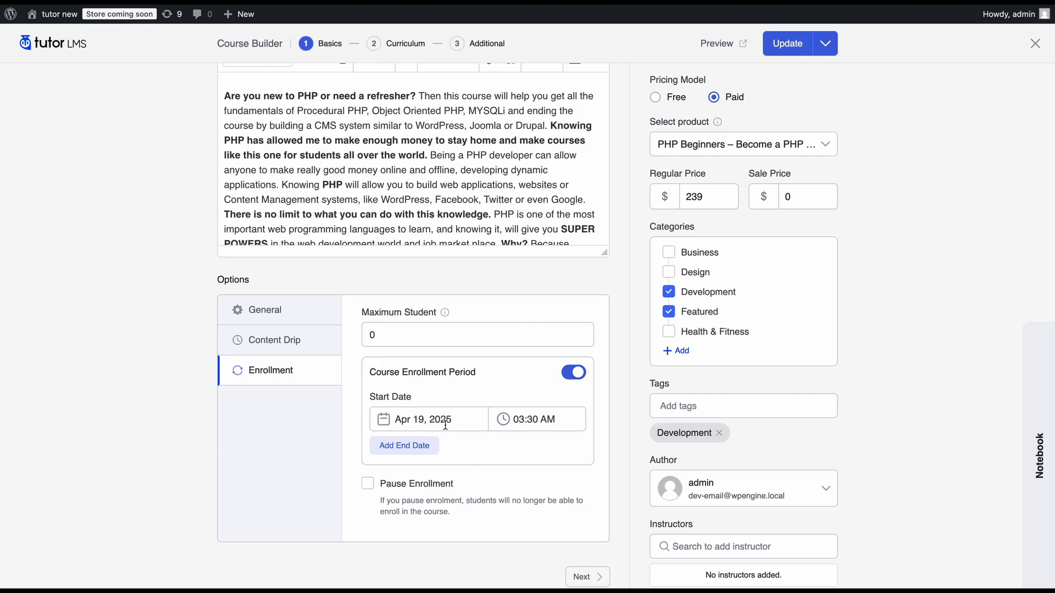
- Add an end date of Apr 26, 2025 at 03:30 AM to the course enrollment period
click(402, 445)
click(419, 448)
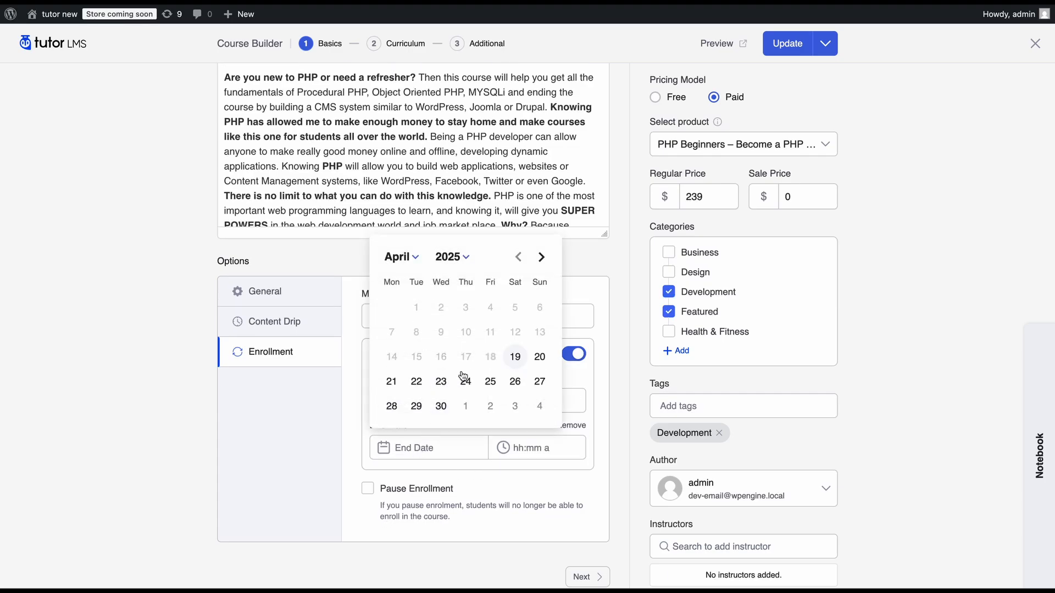
click(515, 381)
click(514, 449)
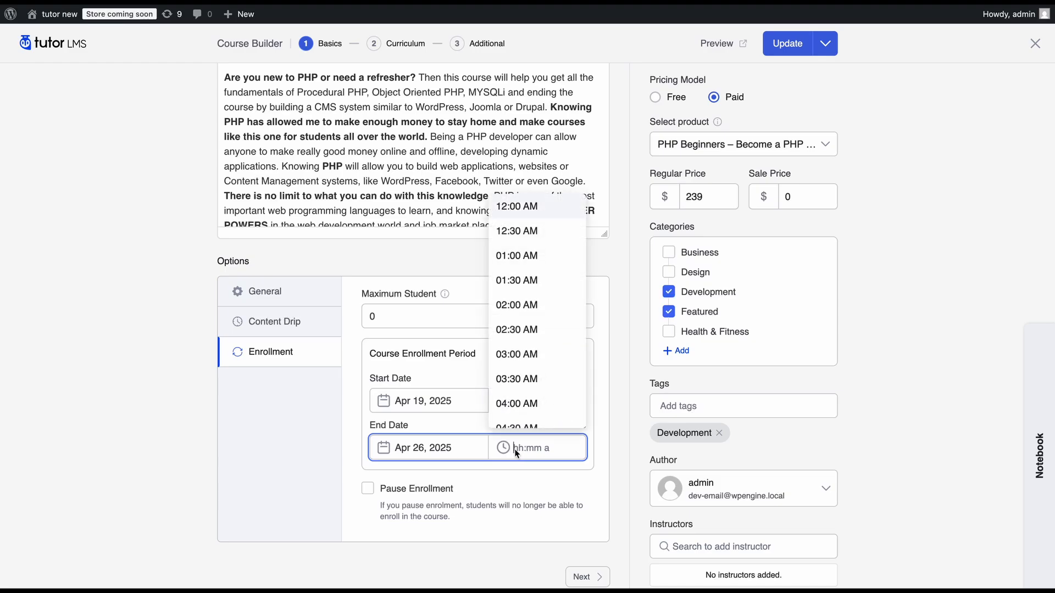
click(526, 383)
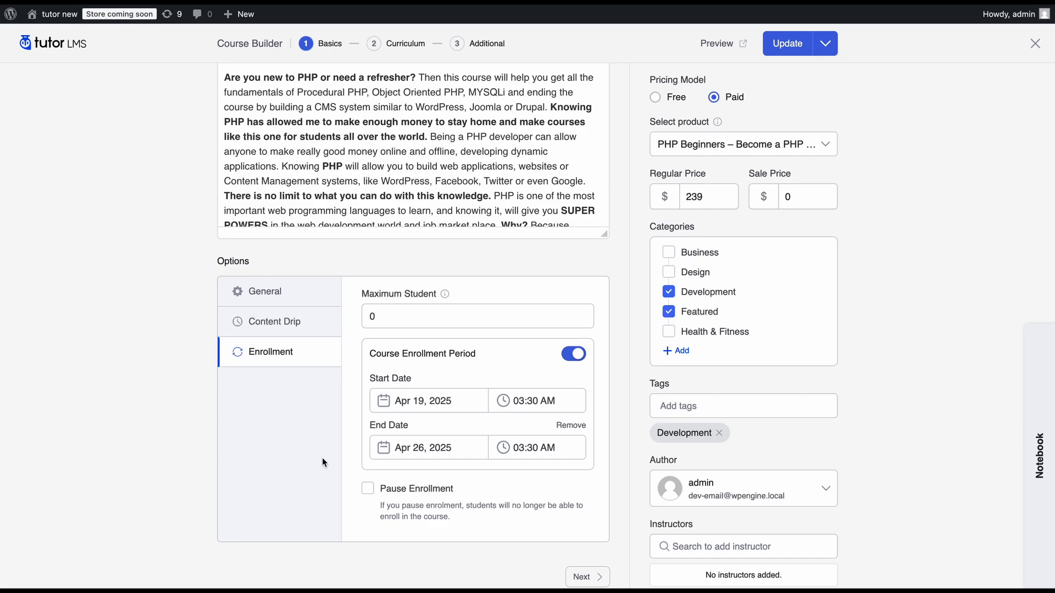
- Remove the end date from the course enrollment period
click(481, 448)
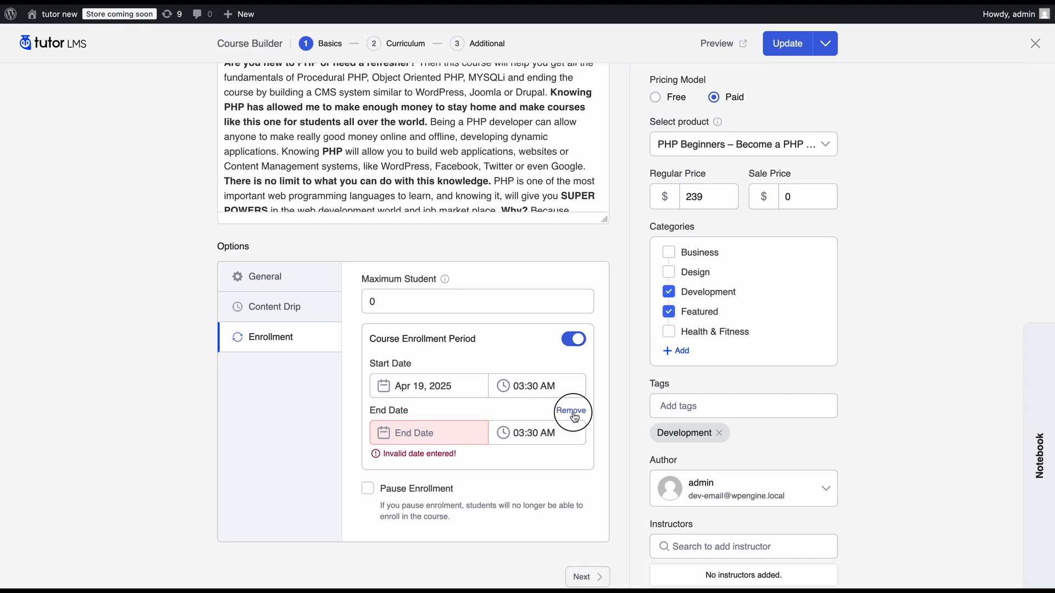
click(573, 413)
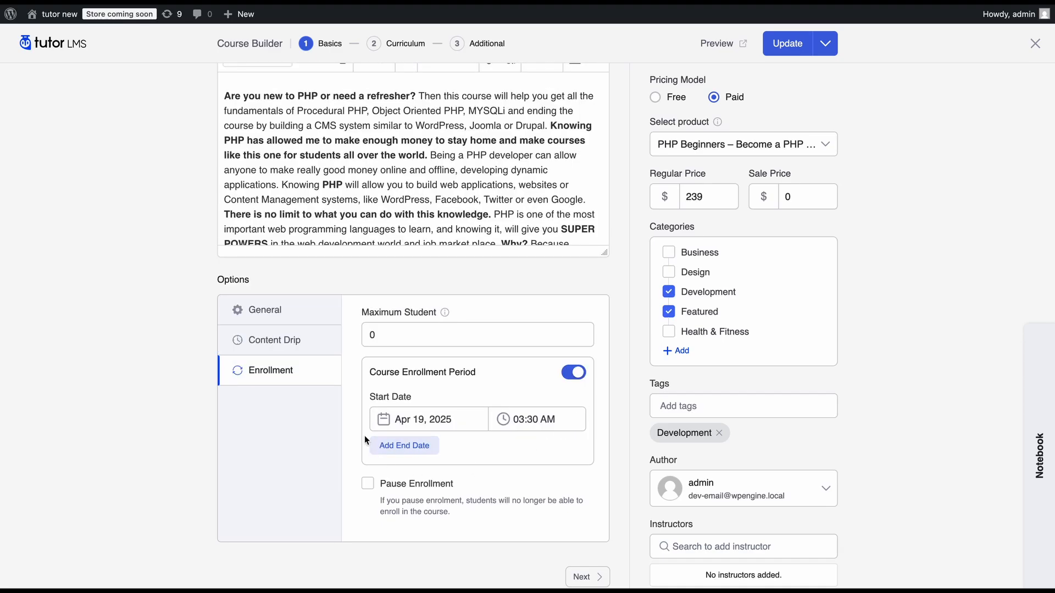
- Turn on scheduling for the course and set the schedule to Apr 20, 2025 at 11:00 PM
scroll(817, 261, up, 6)
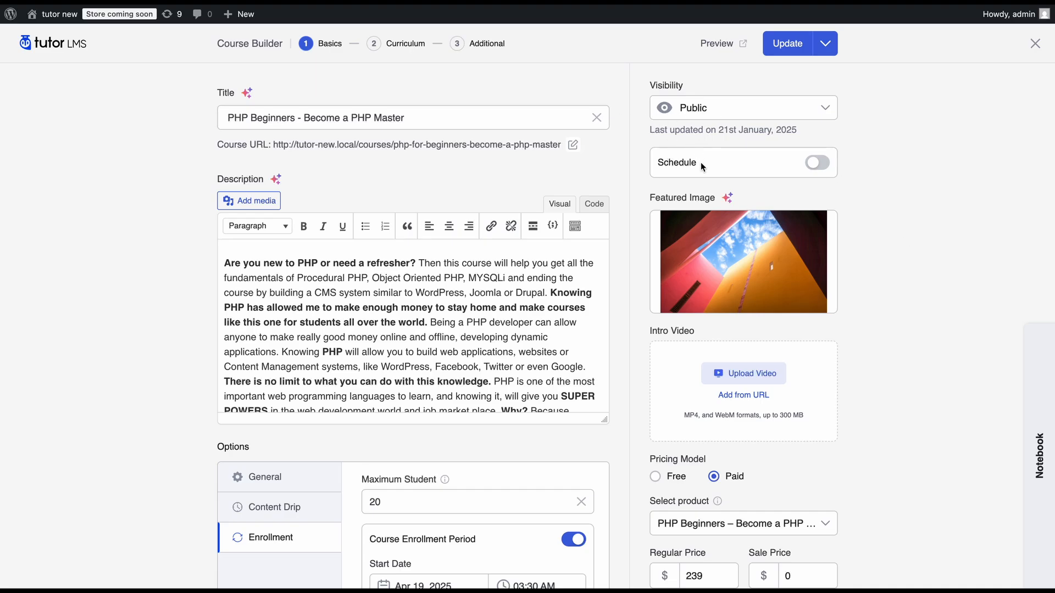
click(816, 163)
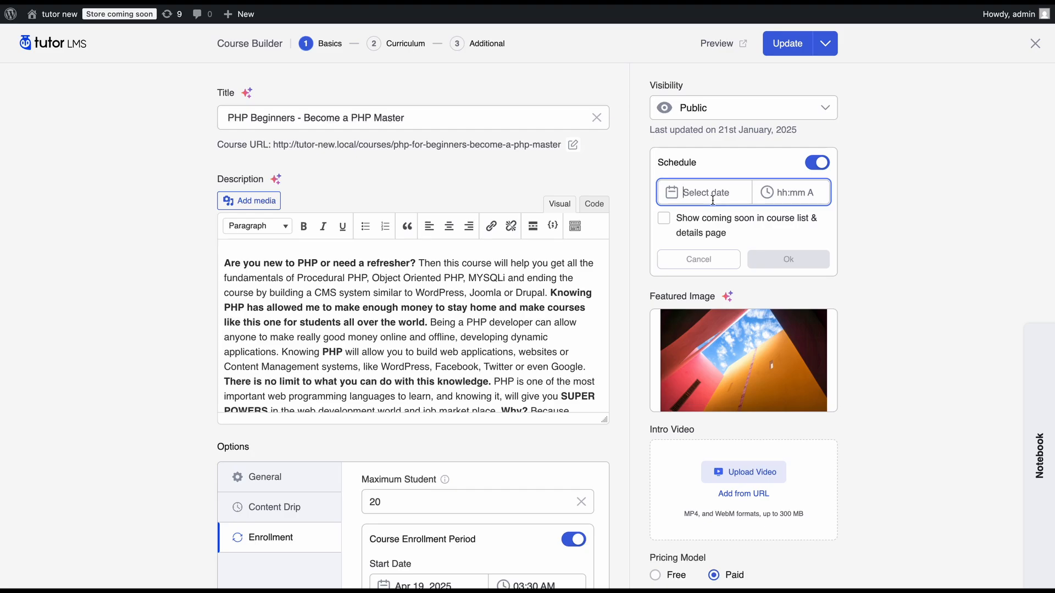
scroll(392, 488, down, 2)
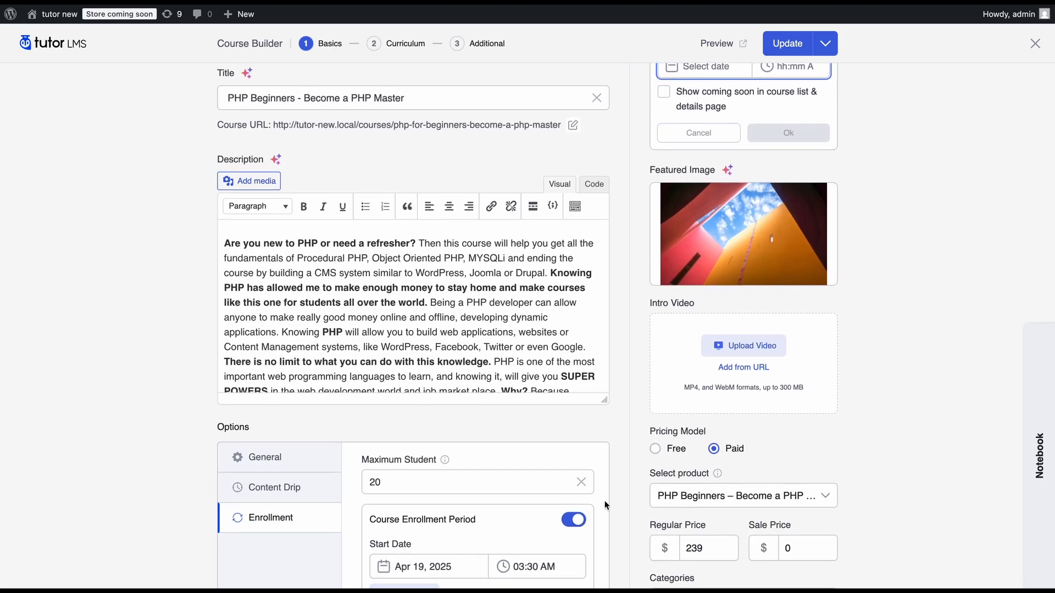
scroll(453, 555, up, 2)
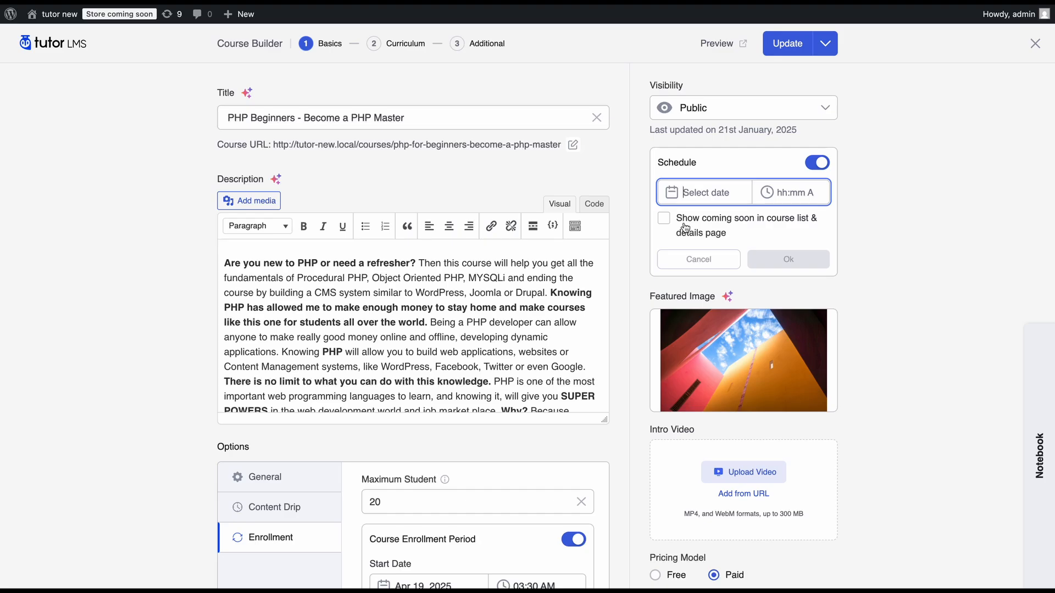
scroll(421, 499, down, 2)
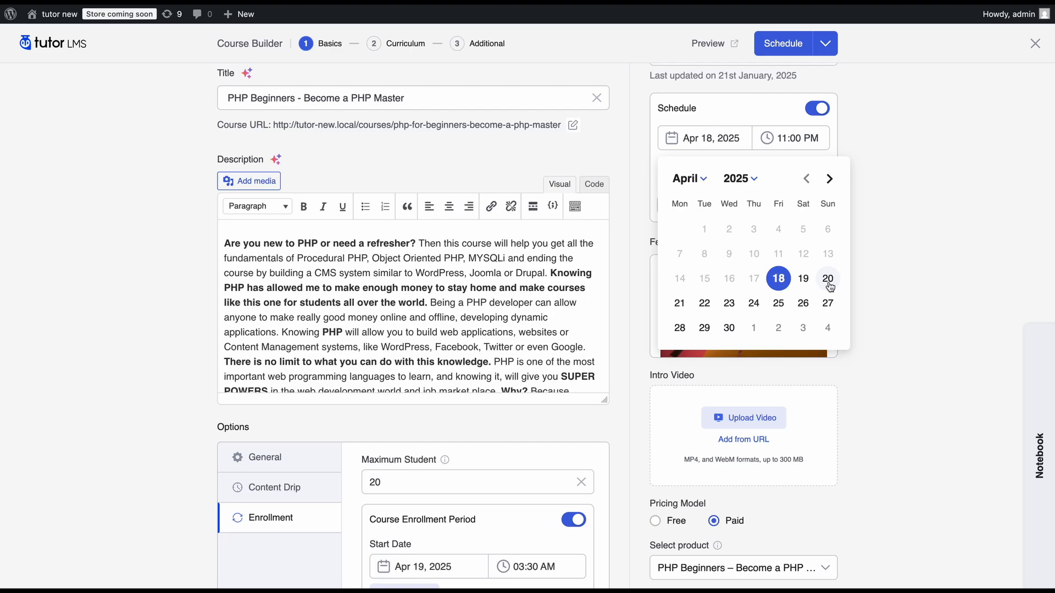
click(828, 282)
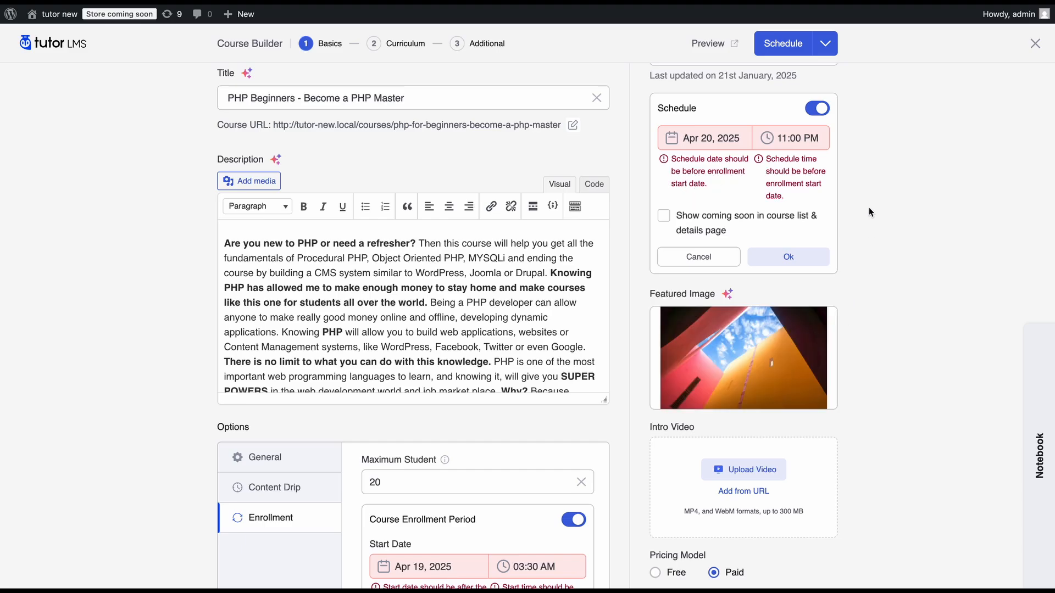
scroll(779, 452, down, 3)
scroll(654, 261, up, 5)
scroll(611, 464, down, 3)
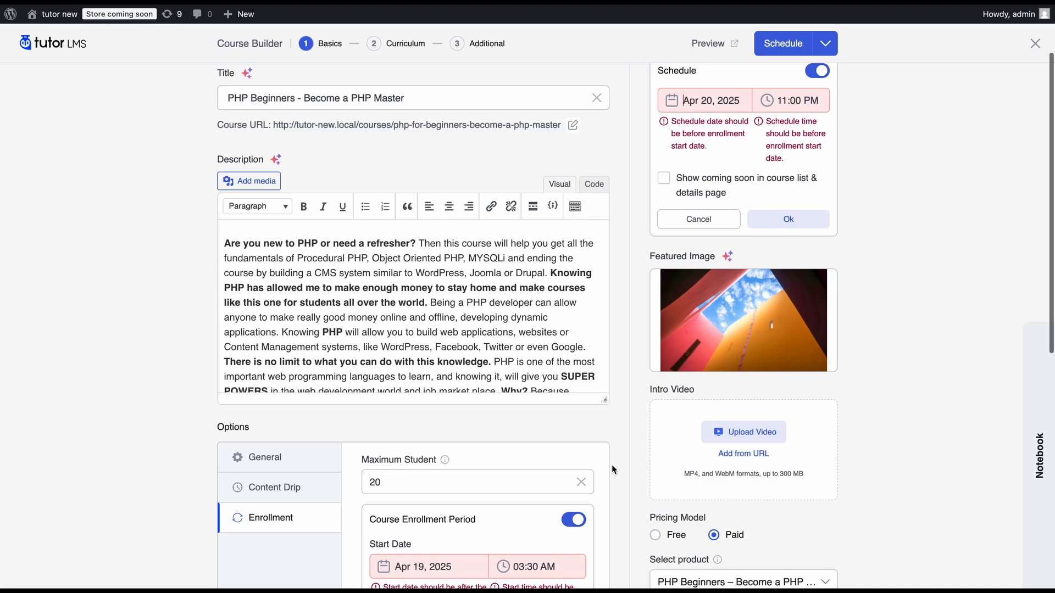
scroll(611, 464, up, 3)
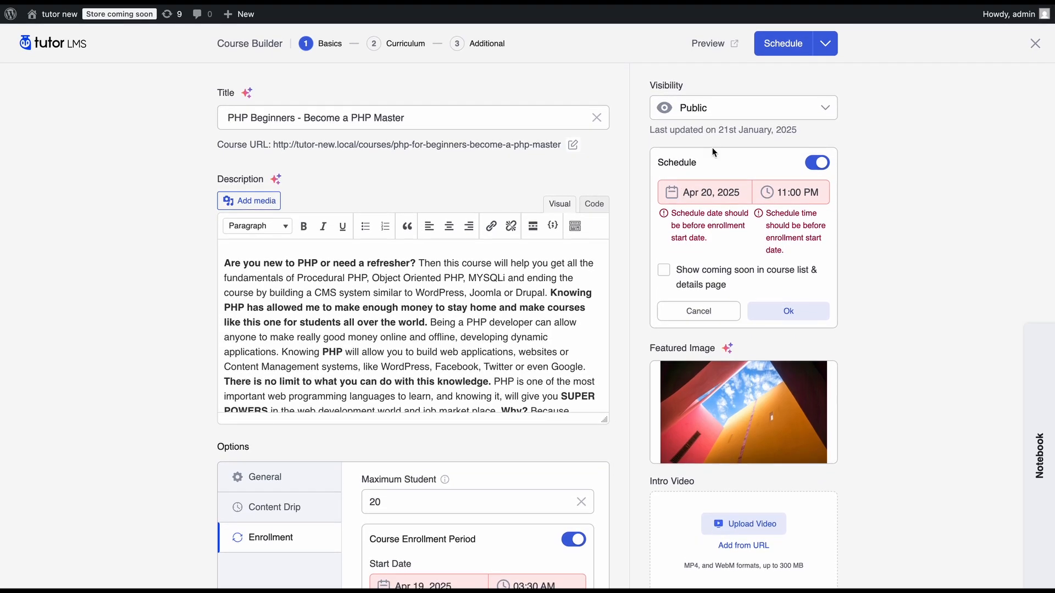
click(708, 189)
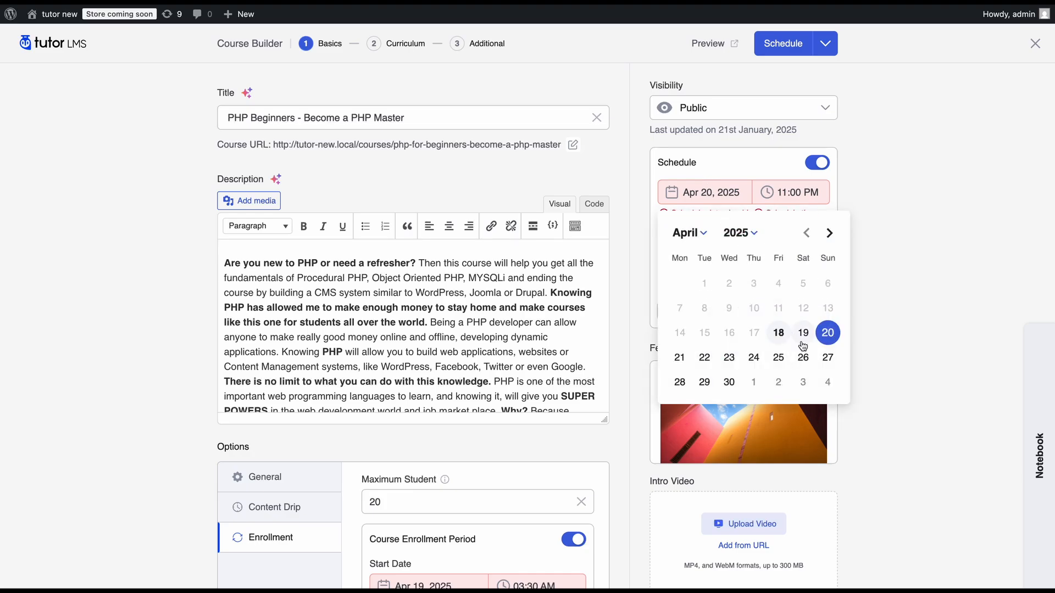
click(579, 541)
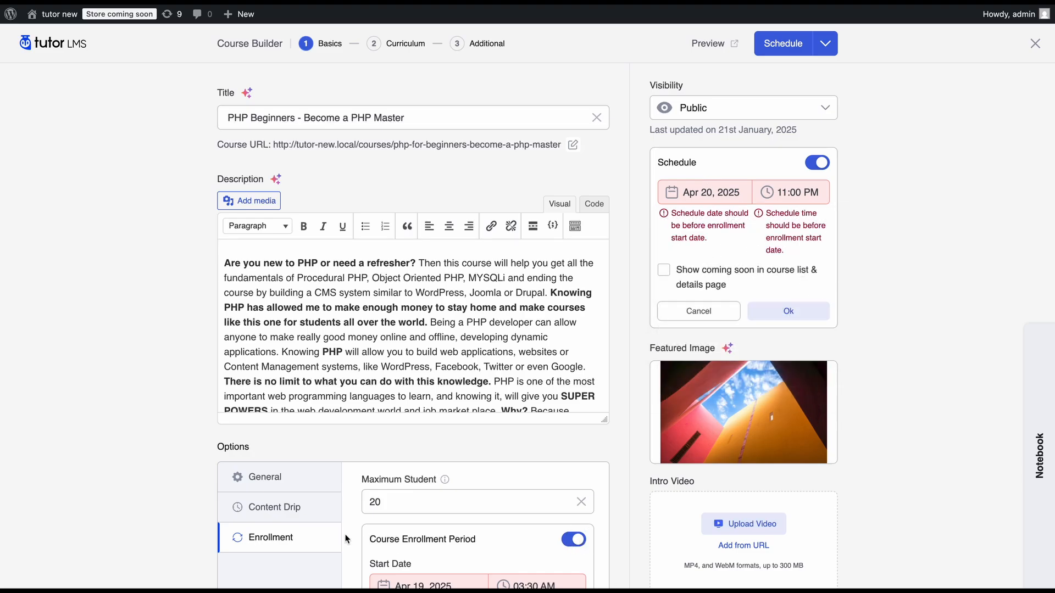
- Turn the course enrollment period off, toggle Pause Enrollment, and turn the enrollment period back on
click(578, 541)
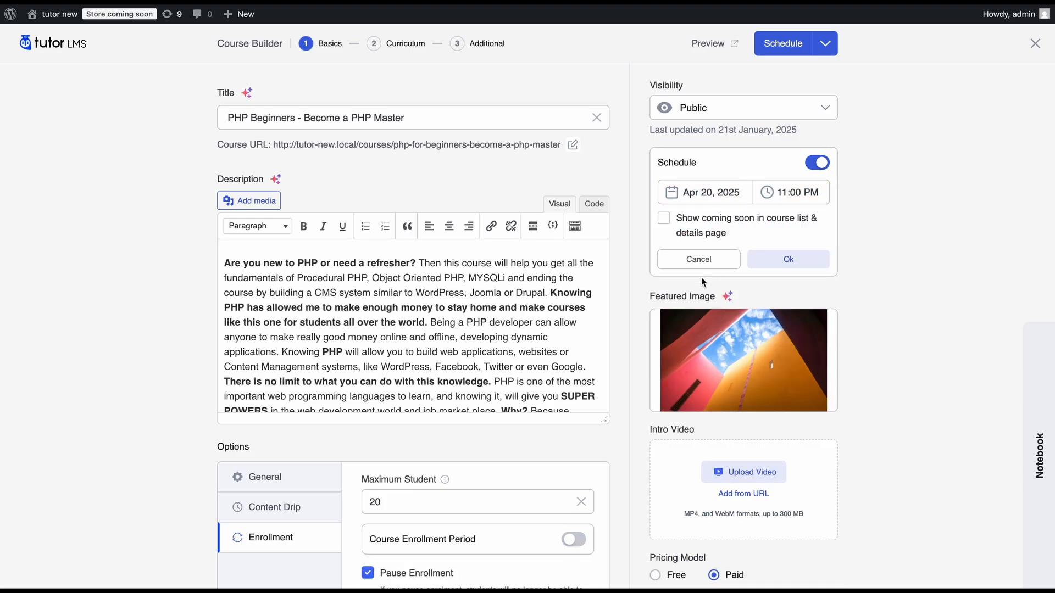
click(389, 573)
click(573, 541)
- Set the course's schedule date to Apr 18, 2025
scroll(573, 542, down, 3)
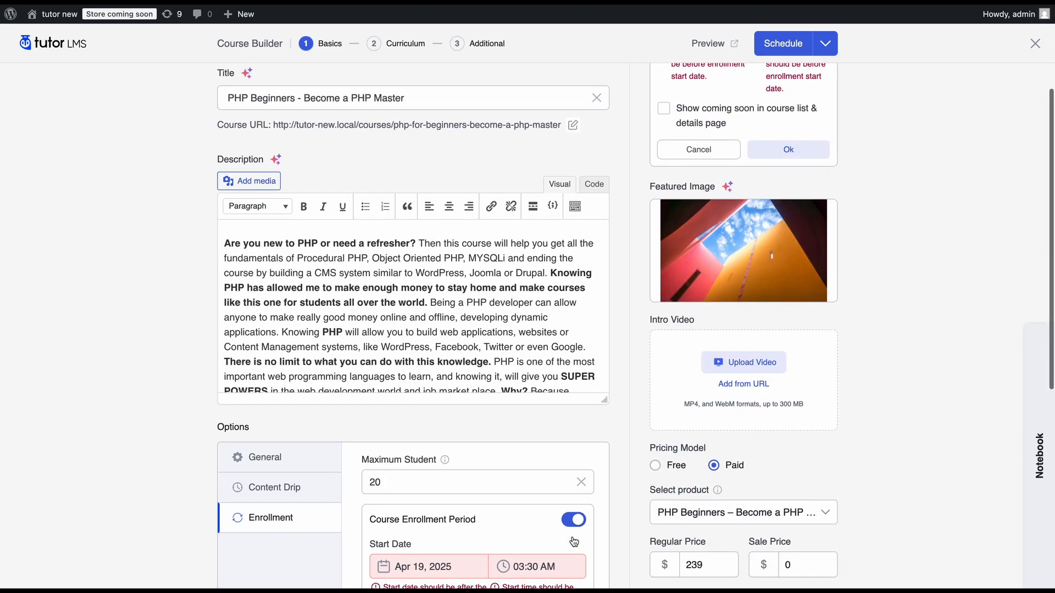
scroll(522, 442, up, 3)
click(725, 191)
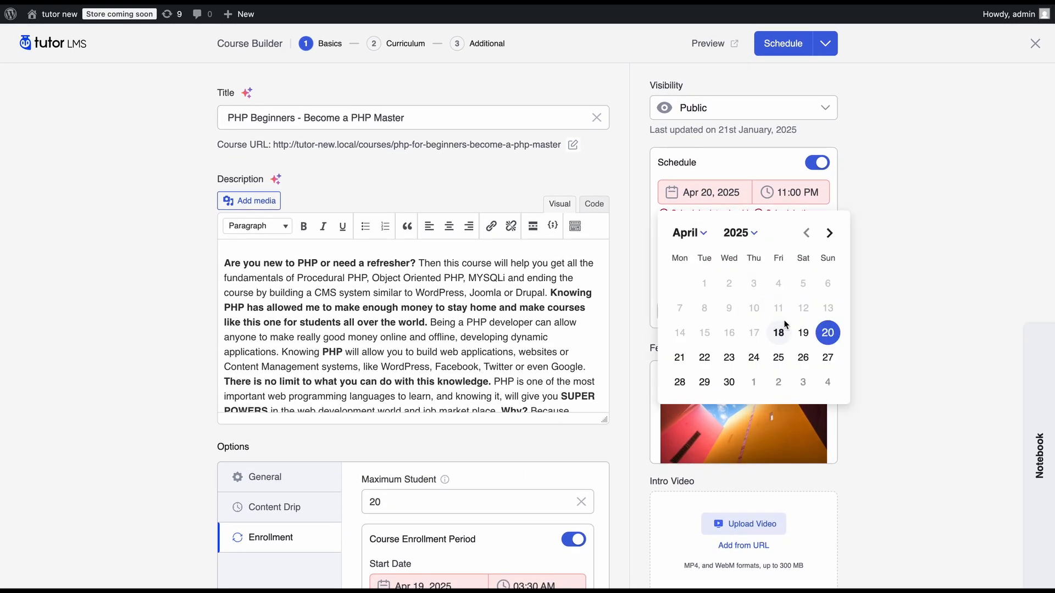
click(786, 326)
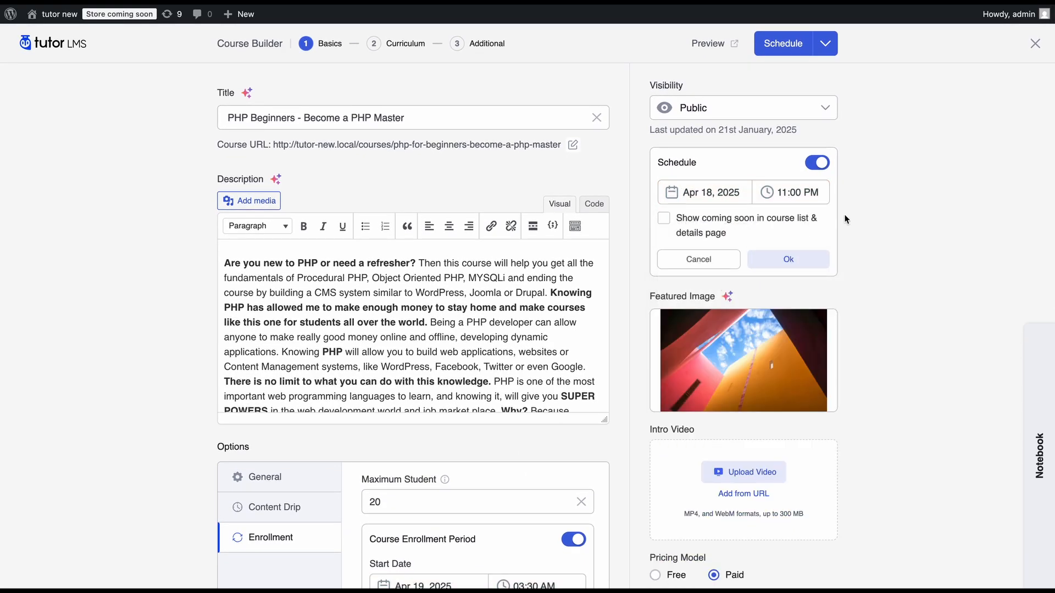
- Show the scheduled course as coming soon in the course list and details page, with Preview Course Curriculum enabled
scroll(396, 574, down, 3)
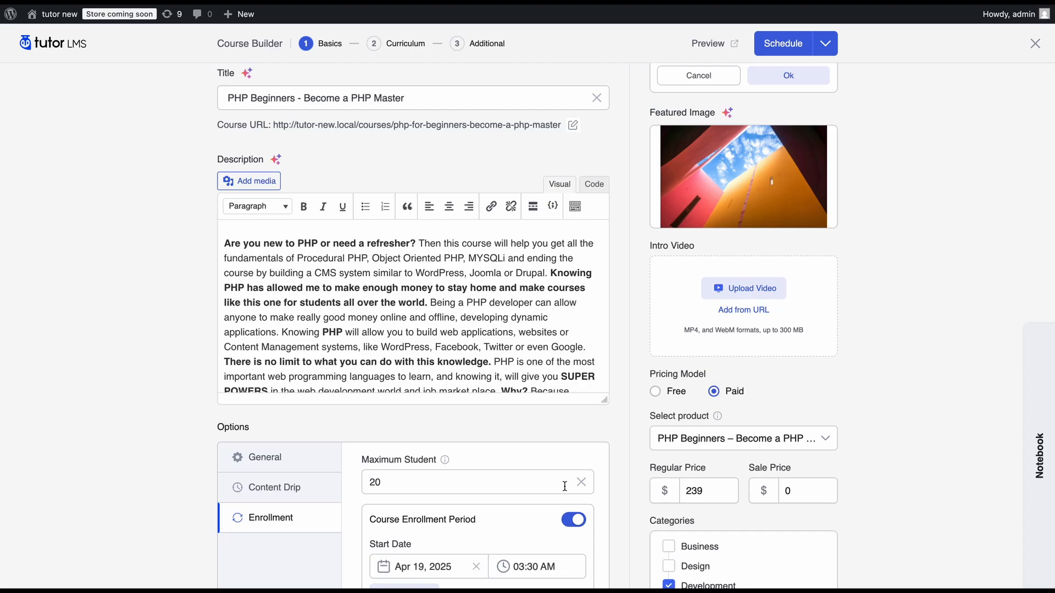
scroll(633, 230, up, 3)
click(664, 227)
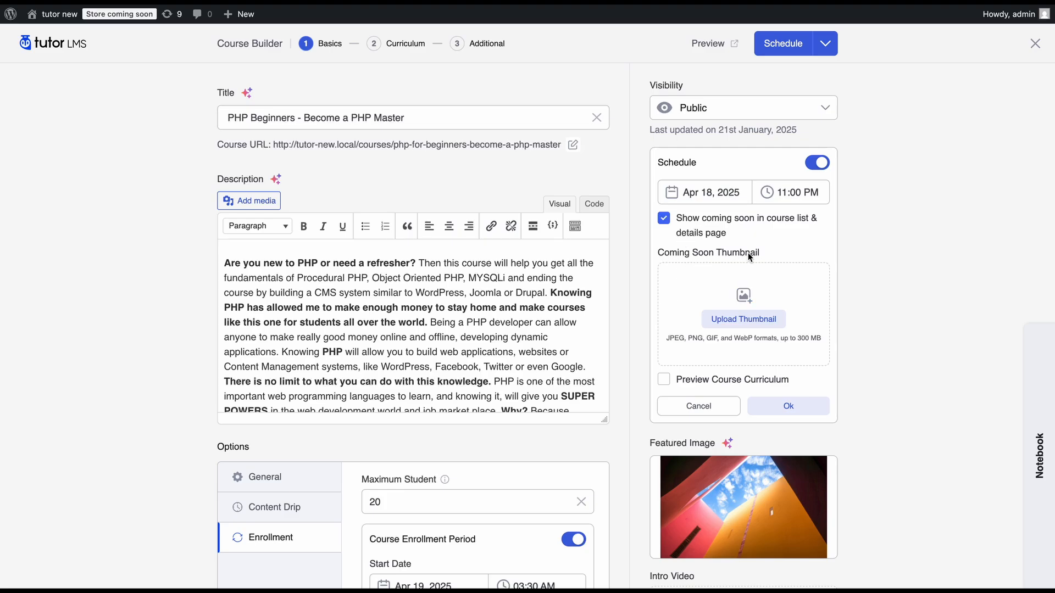
click(673, 379)
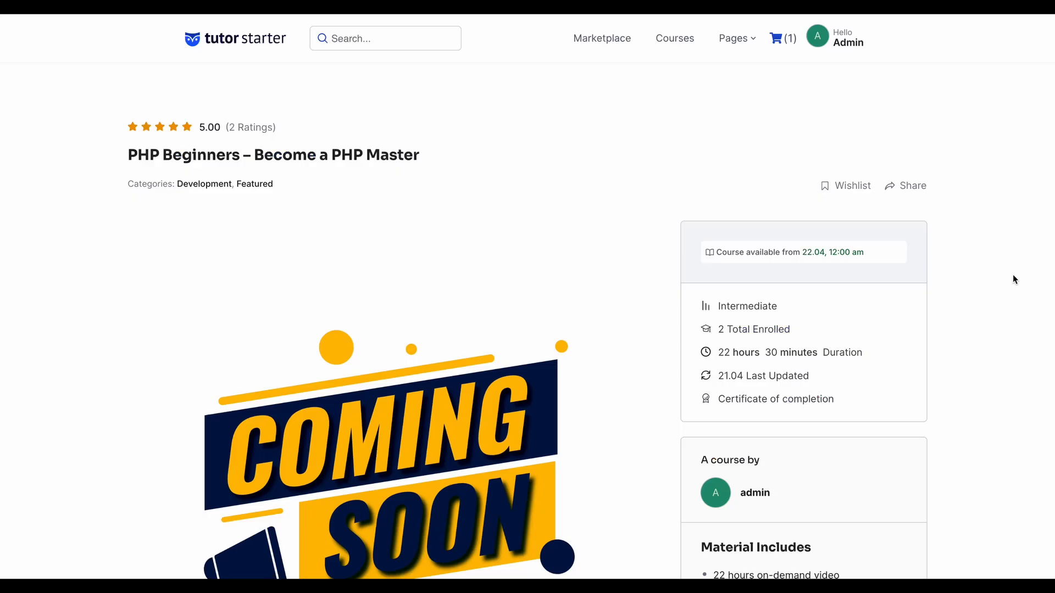
- Examine the coming-soon page of the PHP Beginners course, including its availability notice, thumbnail and course information
scroll(928, 390, down, 2)
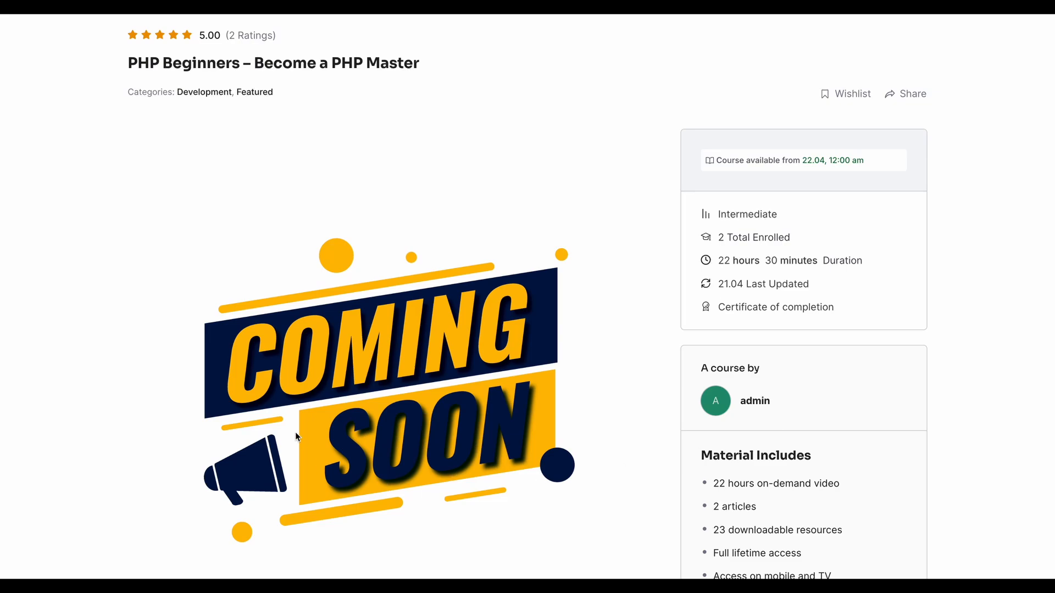
scroll(500, 524, down, 3)
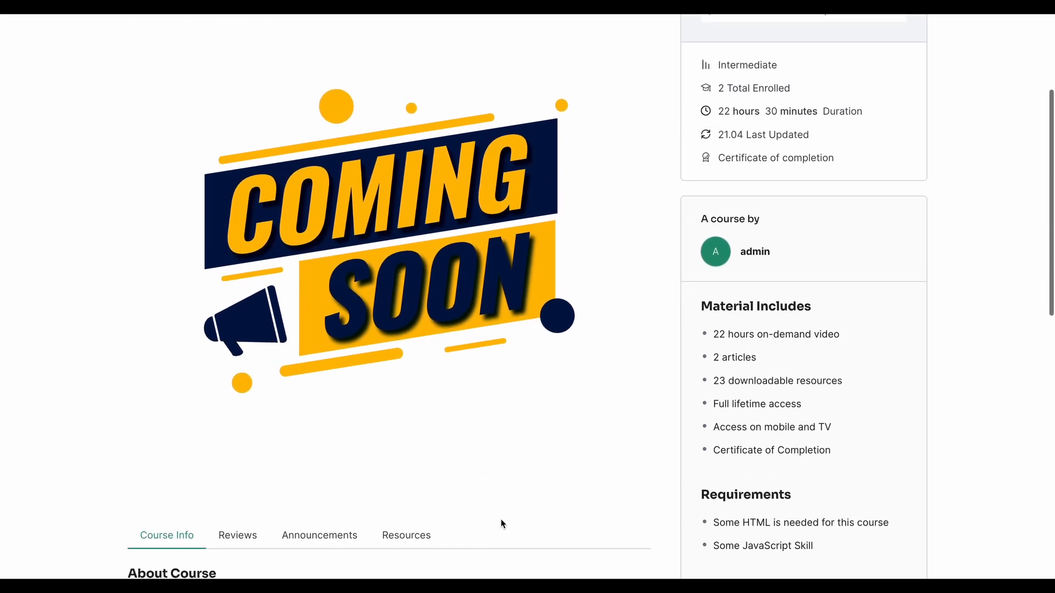
scroll(500, 523, up, 3)
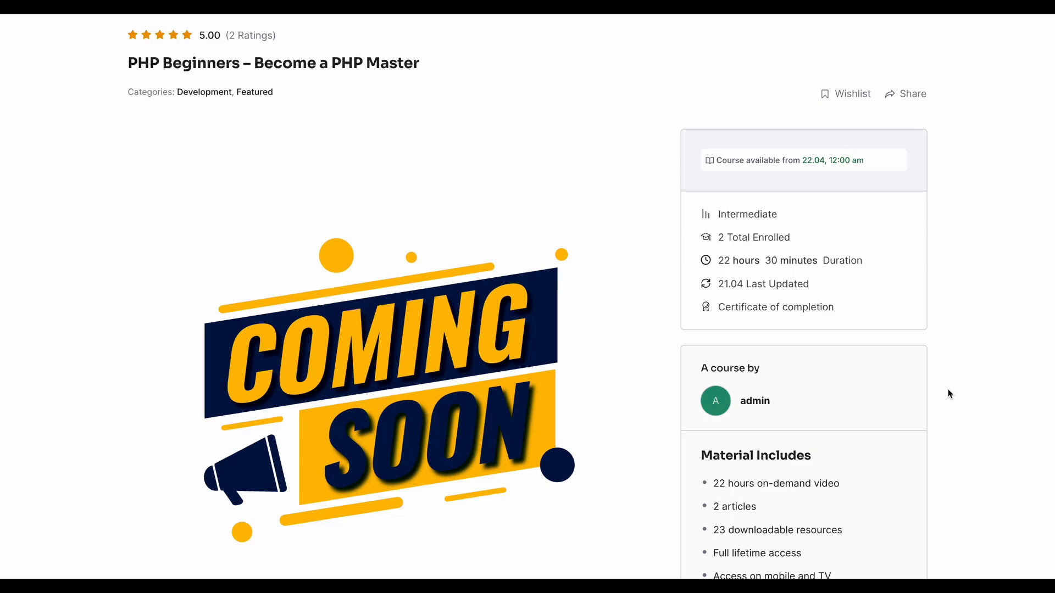
scroll(949, 393, down, 5)
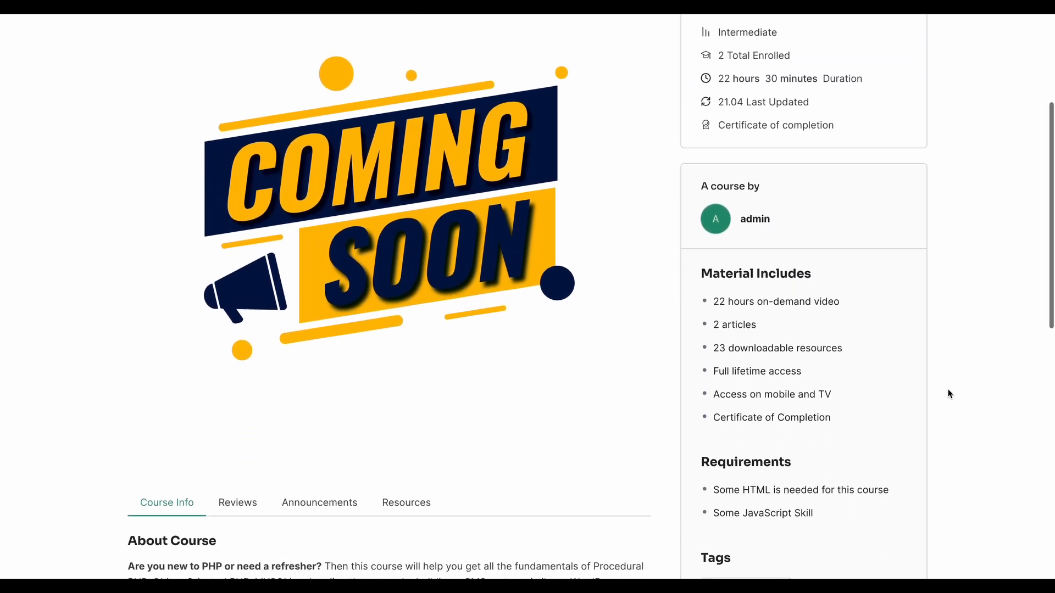
scroll(949, 393, down, 3)
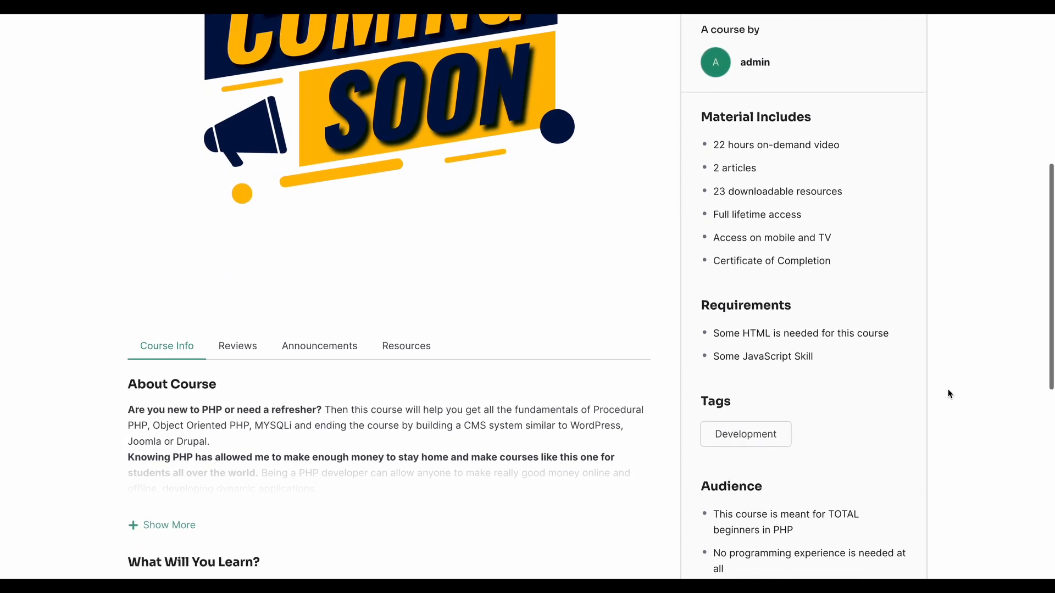
scroll(949, 393, up, 8)
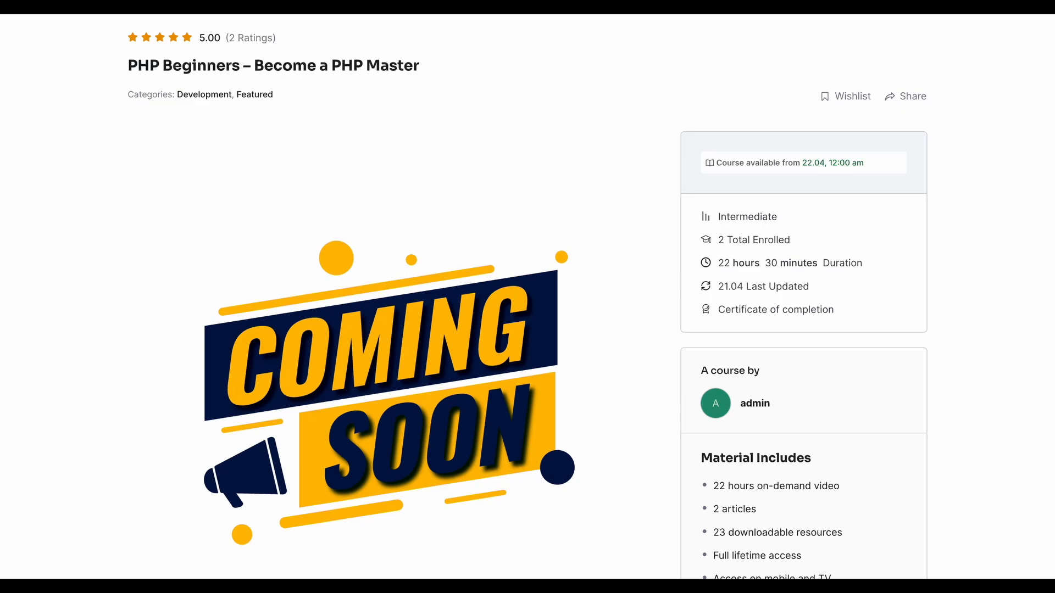
scroll(528, 296, down, 3)
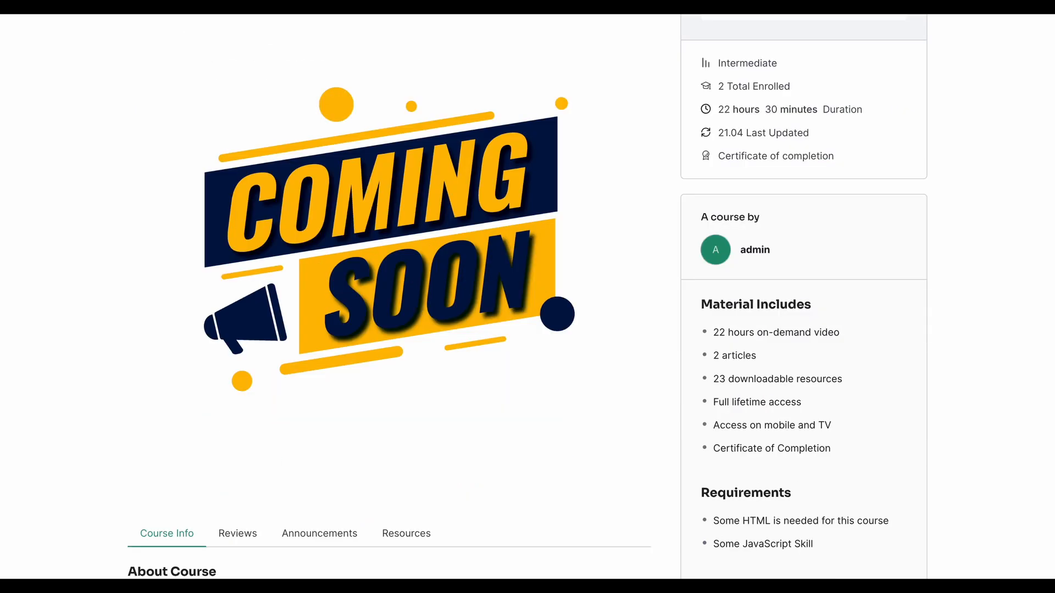